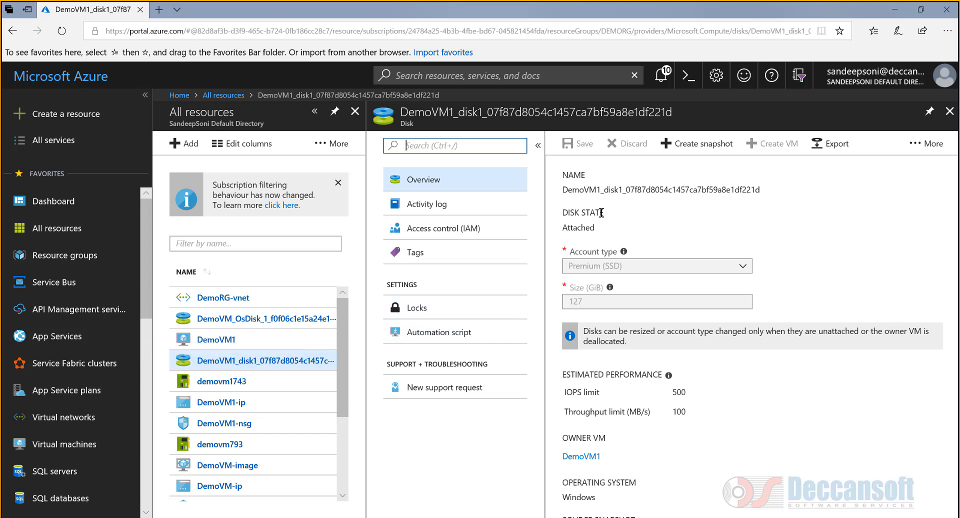
Create a snapshot of the open disk named DemoVM1-snapshot with the Standard (HDD) account type
{"action": "left_click", "coordinate": [691, 150]}
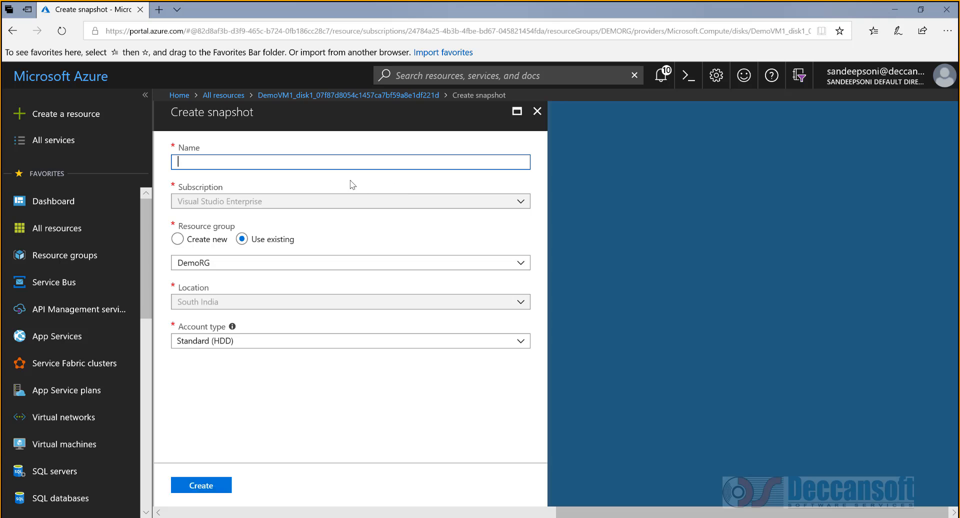
{"action": "type", "text": "emoVM1-snapshot"}
{"action": "left_click", "coordinate": [242, 348]}
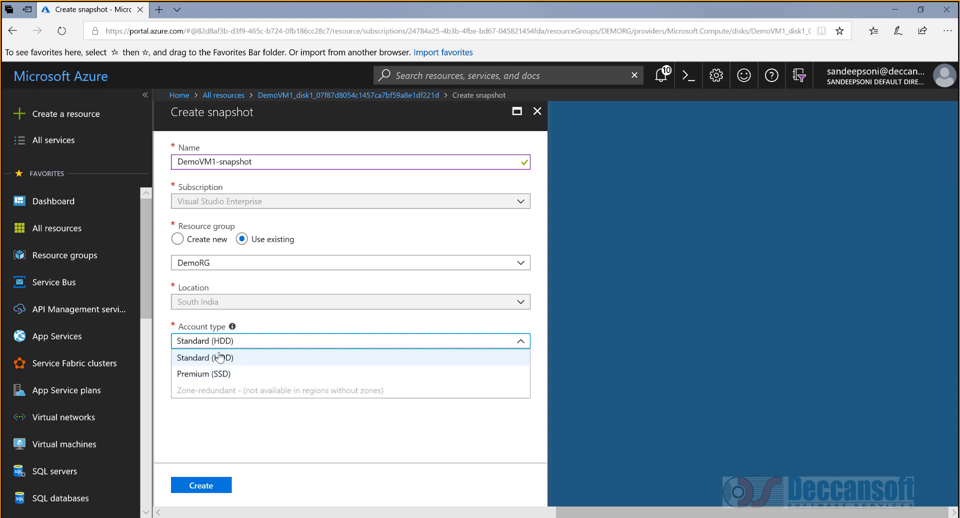
{"action": "left_click", "coordinate": [216, 357]}
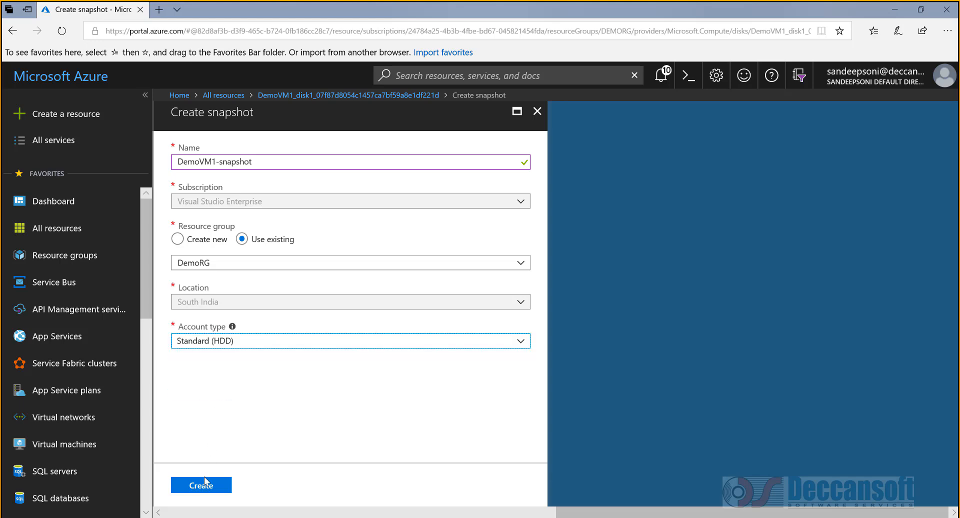
{"action": "left_click", "coordinate": [205, 486]}
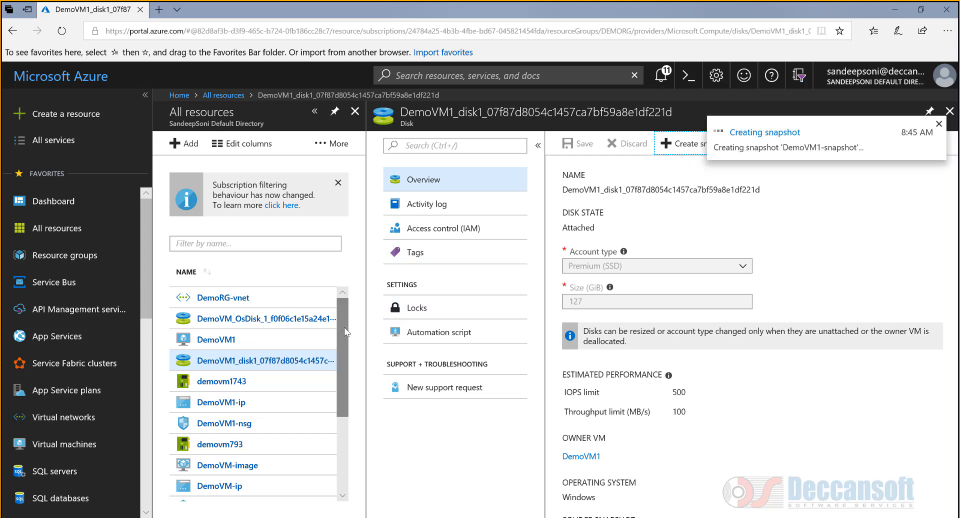
Refresh the list of all resources and open DemoVM1-snapshot
{"action": "left_click_drag", "start_coordinate": [345, 333], "coordinate": [353, 313]}
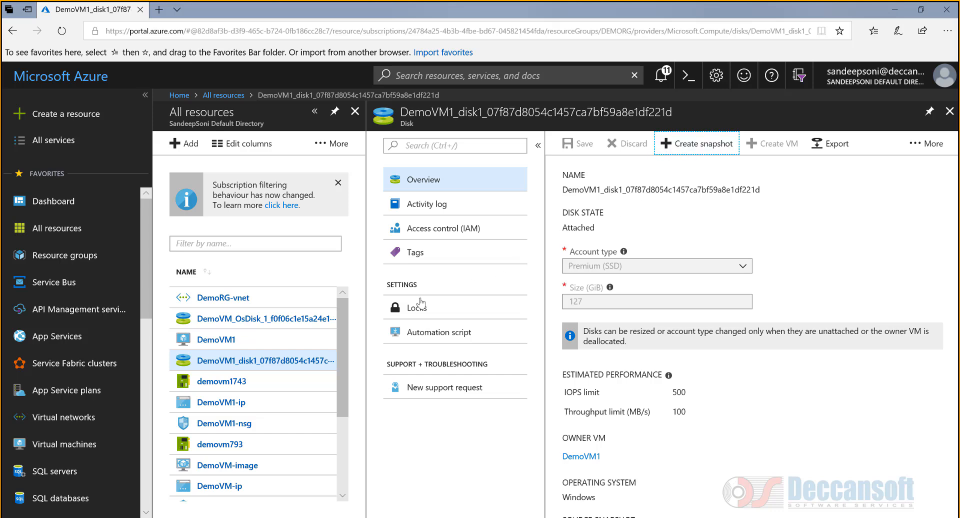
{"action": "left_click", "coordinate": [316, 144]}
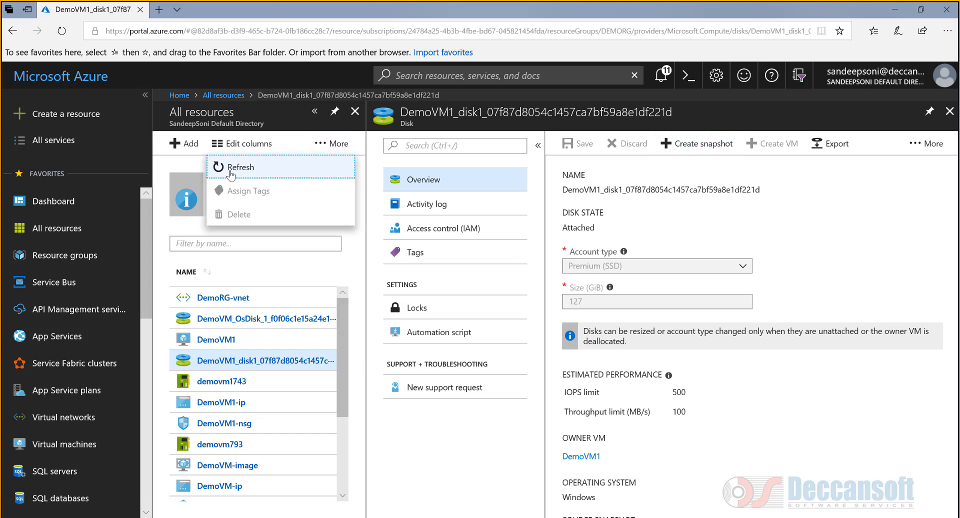
{"action": "left_click", "coordinate": [238, 169]}
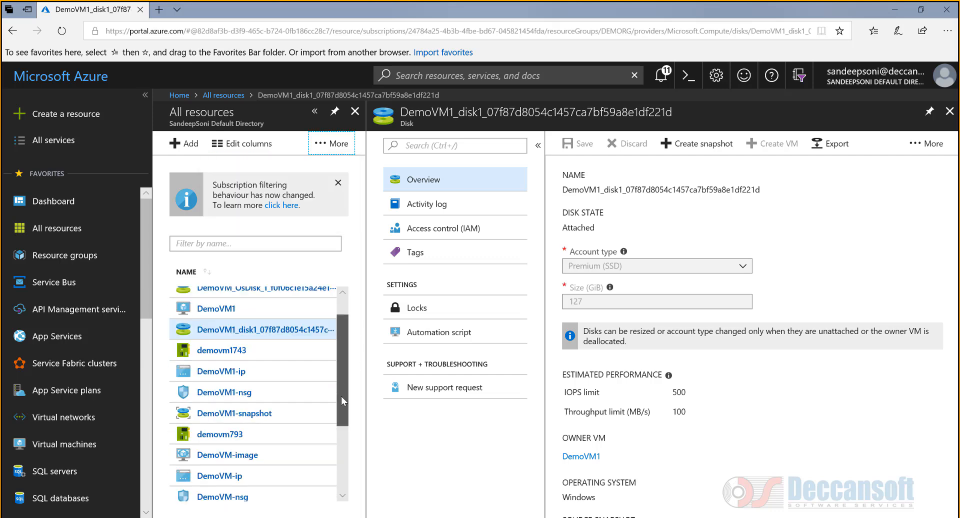
{"action": "scroll", "coordinate": [341, 396], "scroll_direction": "down", "scroll_amount": 3}
{"action": "scroll", "coordinate": [351, 430], "scroll_direction": "up", "scroll_amount": 3}
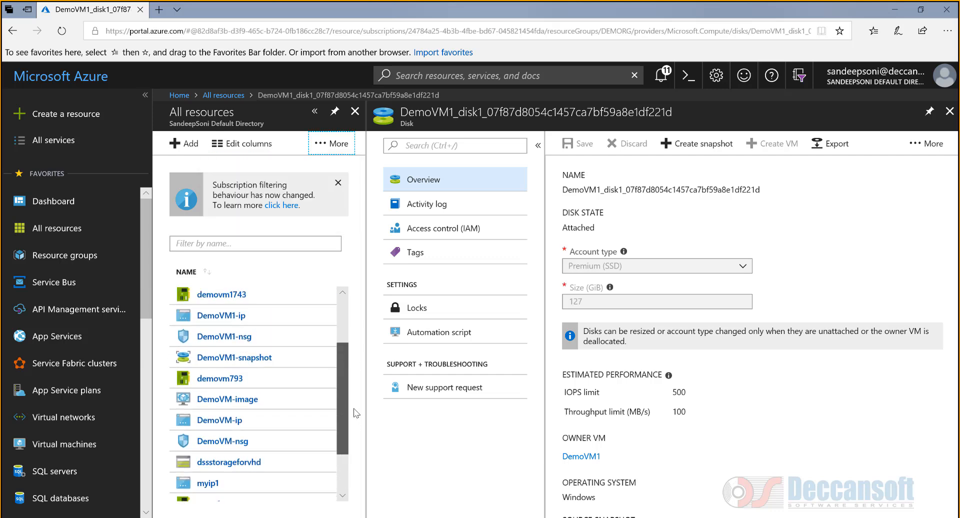
{"action": "left_click", "coordinate": [203, 364]}
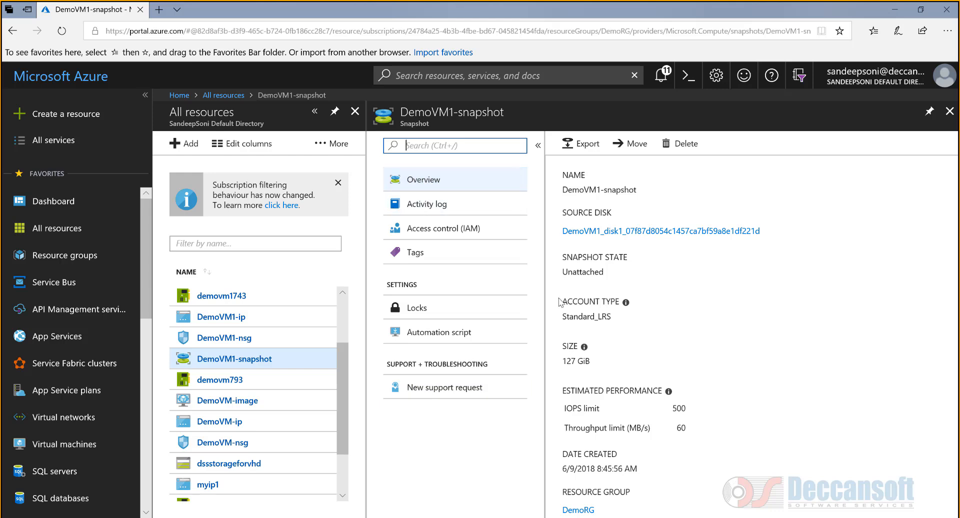
Examine the snapshot's export option without generating a URL, and review its overview properties
{"action": "left_click", "coordinate": [573, 146]}
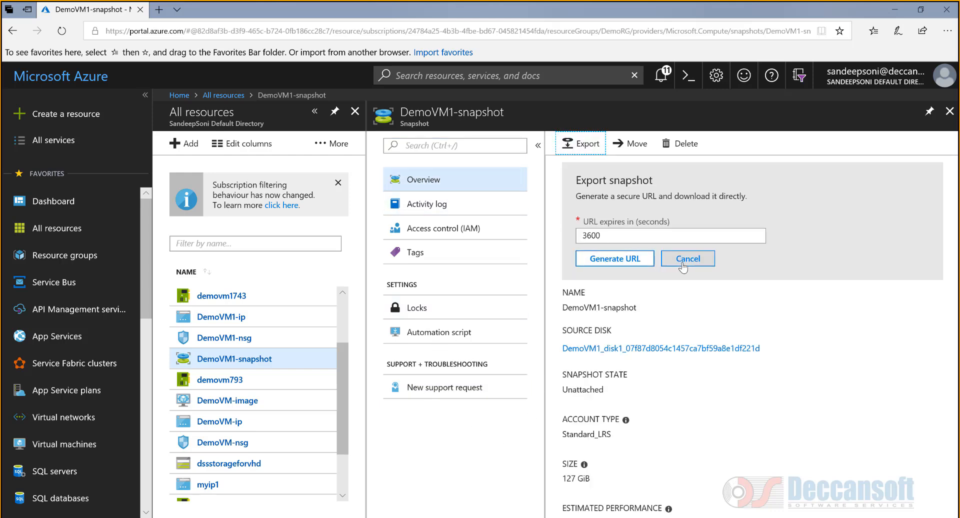
{"action": "left_click", "coordinate": [689, 262]}
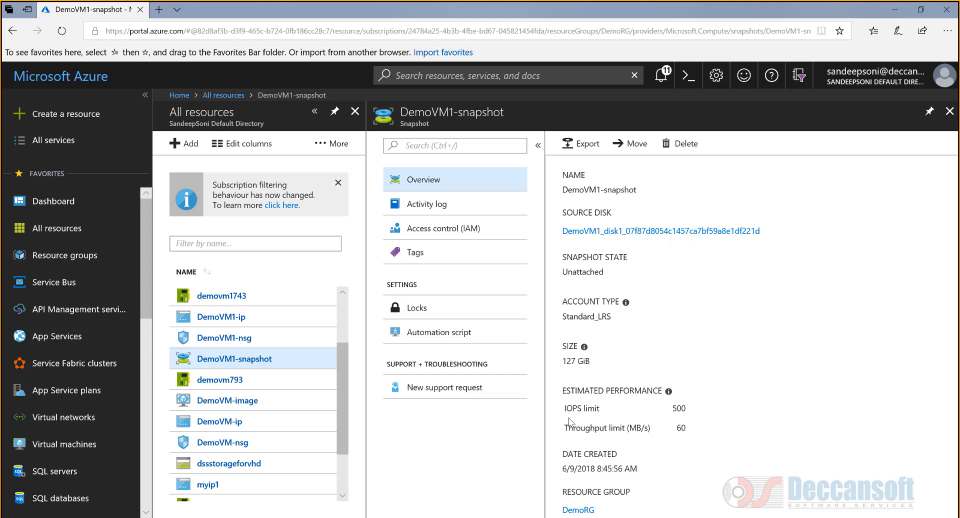
{"action": "scroll", "coordinate": [560, 421], "scroll_direction": "down", "scroll_amount": 3}
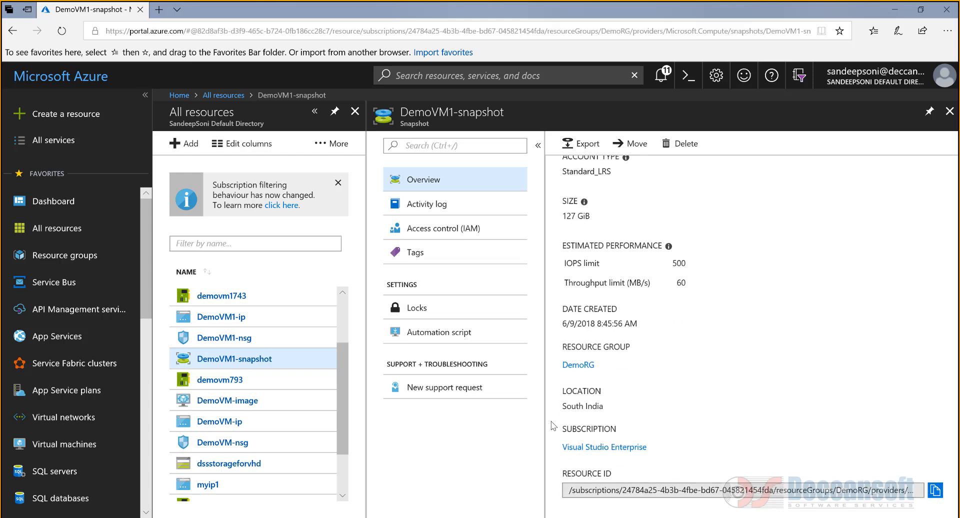
{"action": "scroll", "coordinate": [553, 426], "scroll_direction": "up", "scroll_amount": 3}
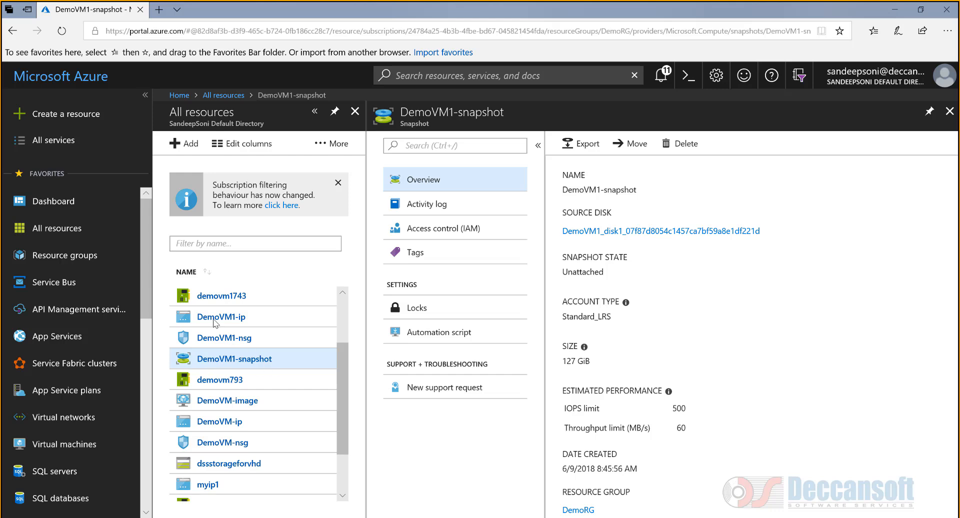
Find Managed Disks in the Marketplace and start creating a managed disk
{"action": "left_click", "coordinate": [70, 121]}
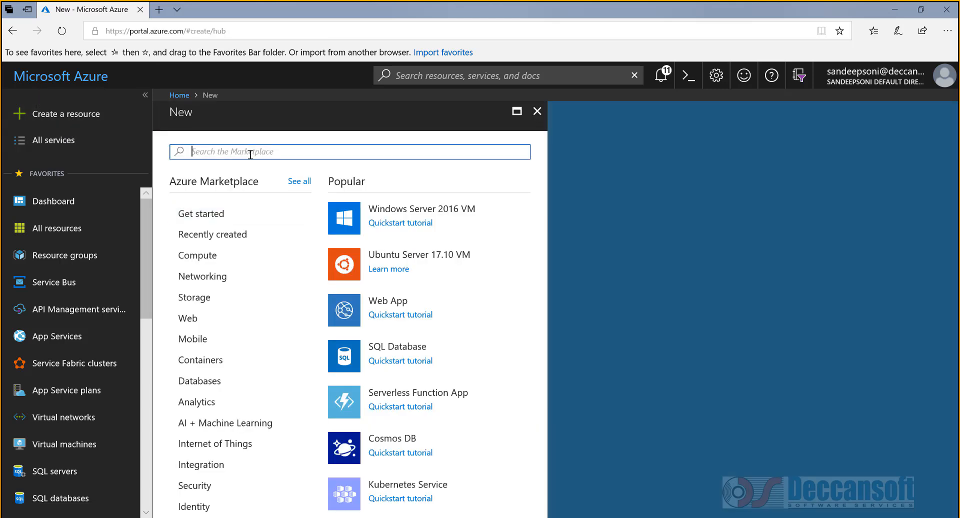
{"action": "type", "text": "Managed "}
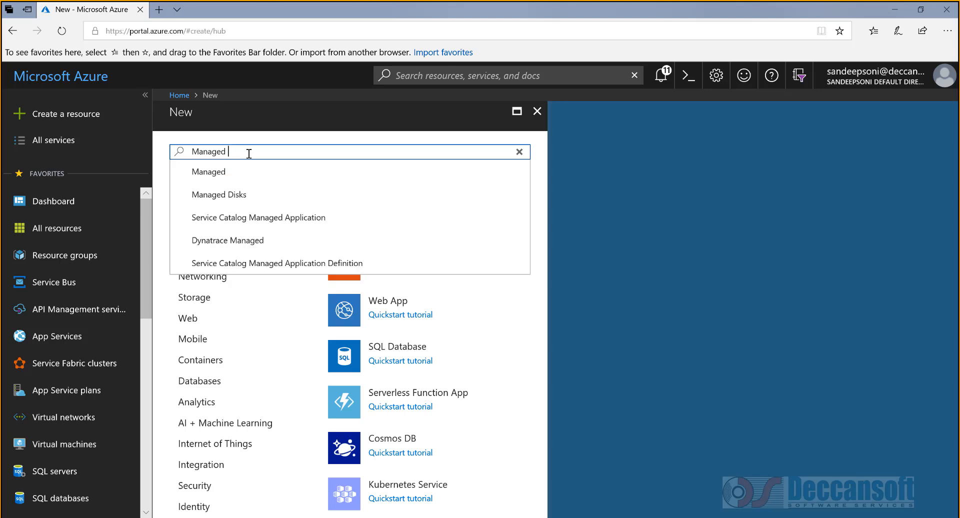
{"action": "type", "text": "Disk"}
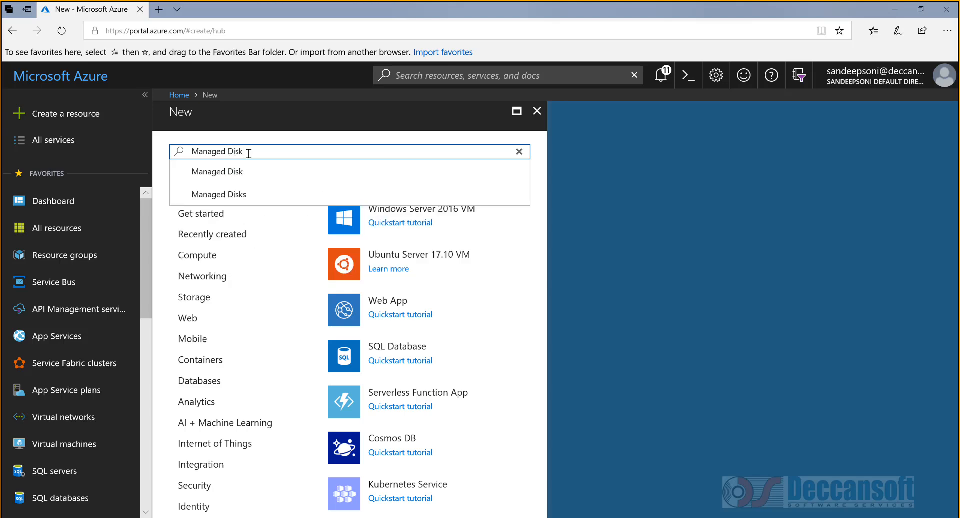
{"action": "left_click", "coordinate": [242, 196]}
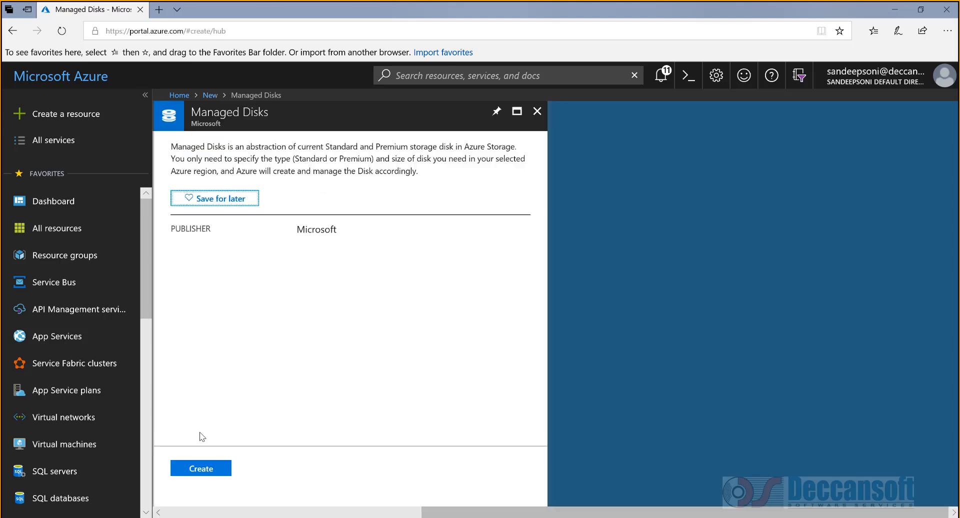
{"action": "left_click", "coordinate": [200, 473]}
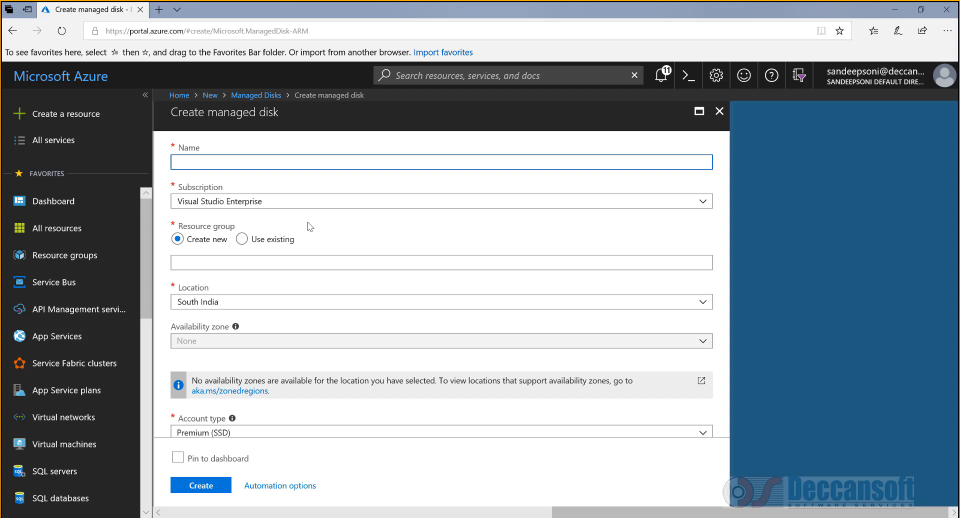
Name the managed disk DemoVM1-managedDisk and place it in the existing resource group DemoRG
{"action": "type", "text": "DemoVM1-managedDisk"}
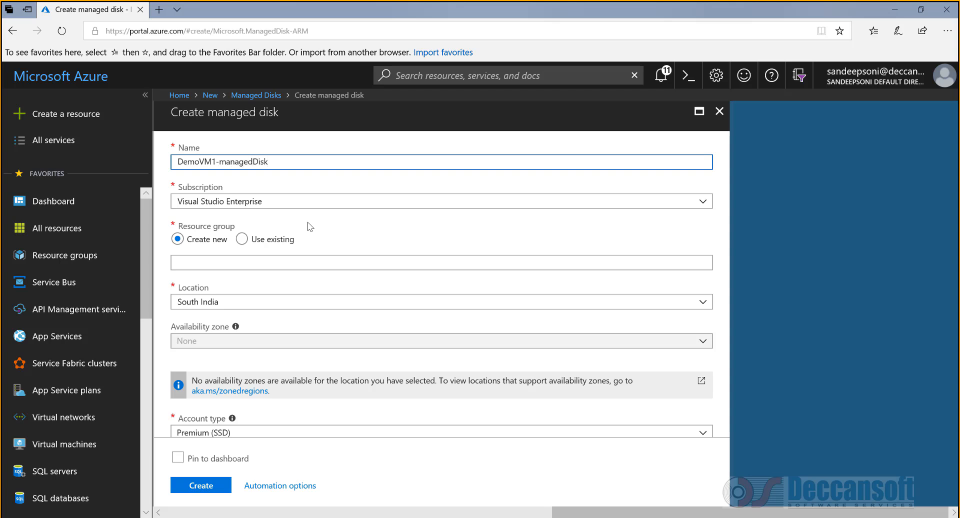
{"action": "left_click", "coordinate": [243, 239]}
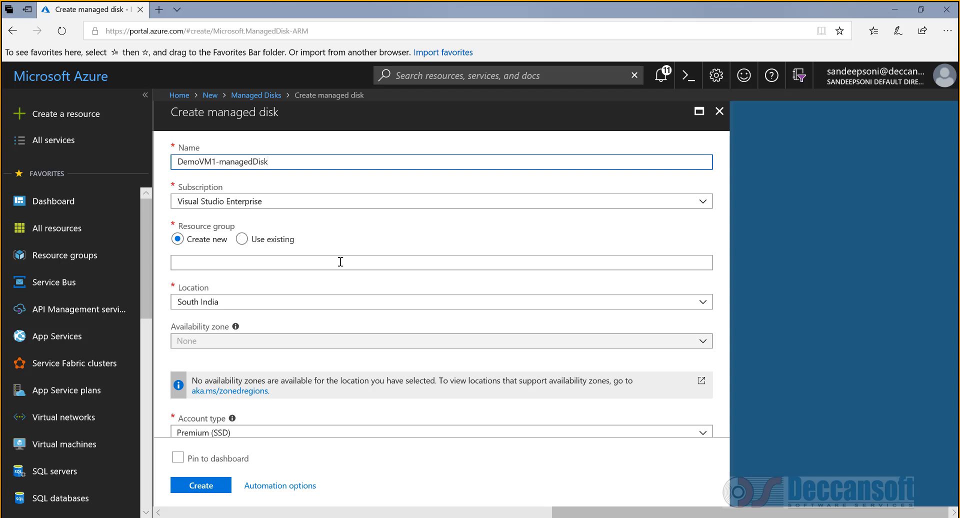
{"action": "left_click", "coordinate": [707, 262]}
{"action": "left_click", "coordinate": [304, 283]}
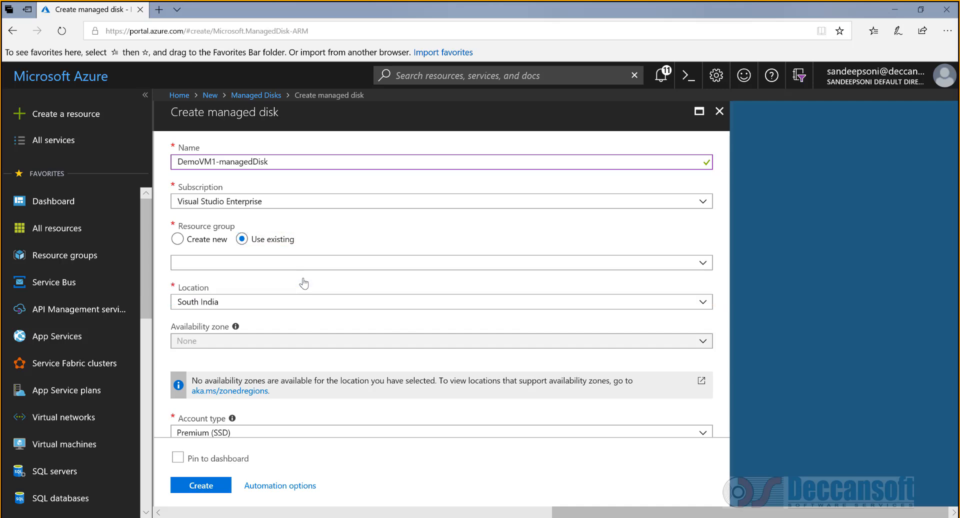
{"action": "scroll", "coordinate": [250, 428], "scroll_direction": "down", "scroll_amount": 3}
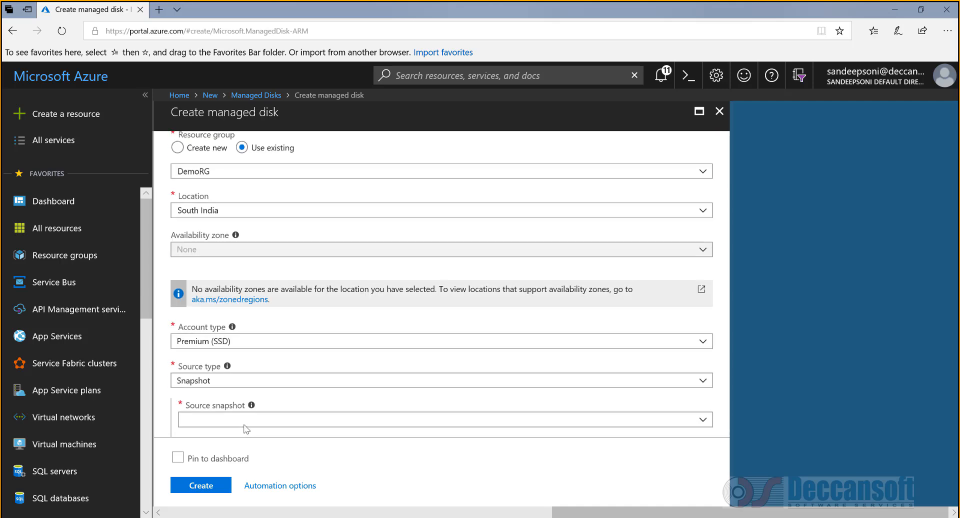
Set the disk's source type to Snapshot and choose DemoVM1-snapshot as the source snapshot
{"action": "scroll", "coordinate": [220, 375], "scroll_direction": "down", "scroll_amount": 2}
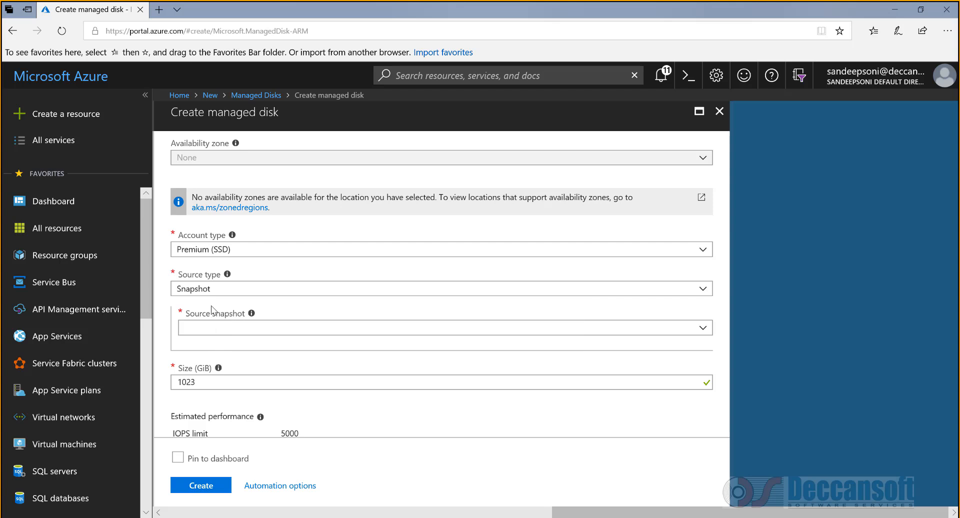
{"action": "left_click", "coordinate": [207, 291]}
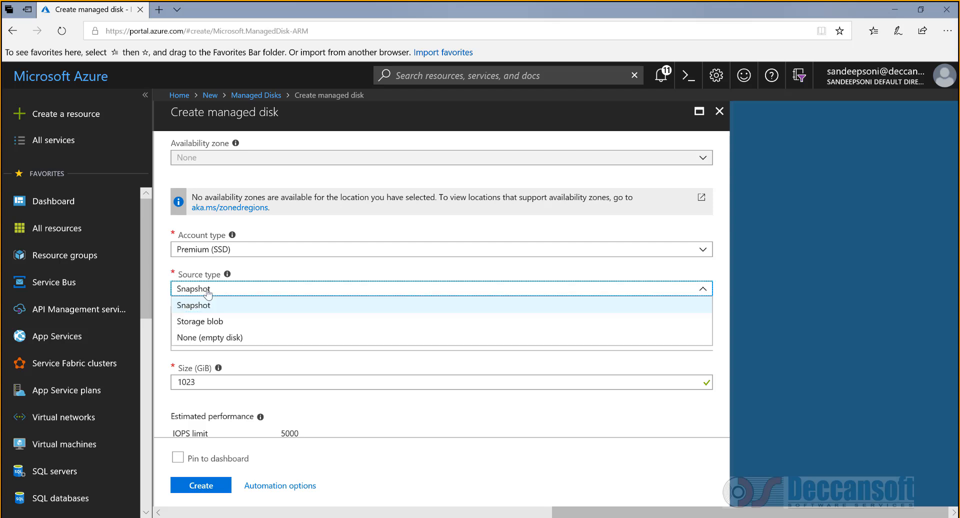
{"action": "left_click", "coordinate": [208, 297]}
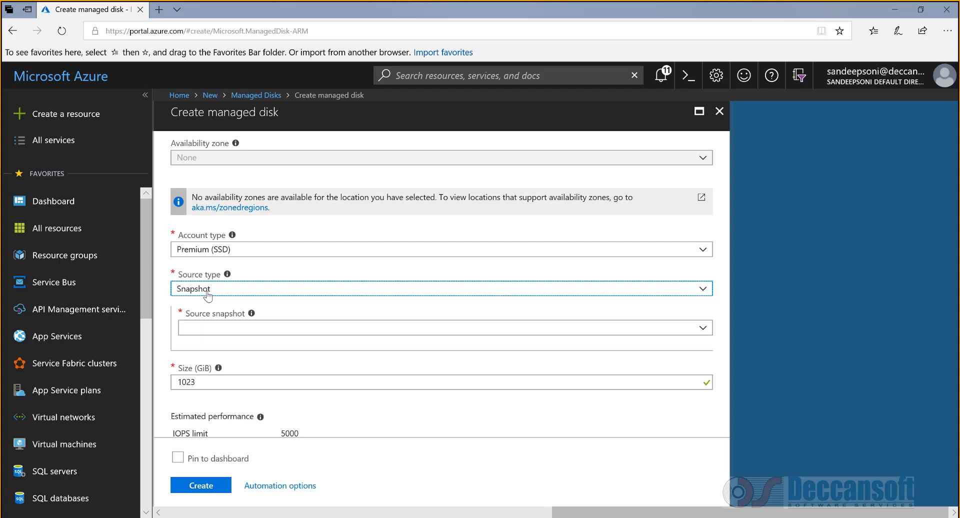
{"action": "left_click", "coordinate": [261, 329]}
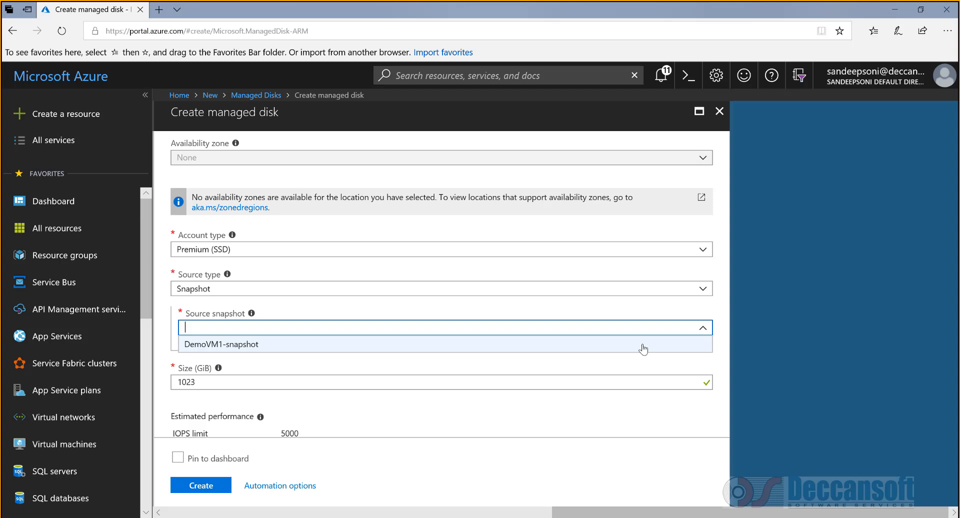
{"action": "left_click", "coordinate": [226, 345]}
{"action": "scroll", "coordinate": [274, 372], "scroll_direction": "down", "scroll_amount": 1}
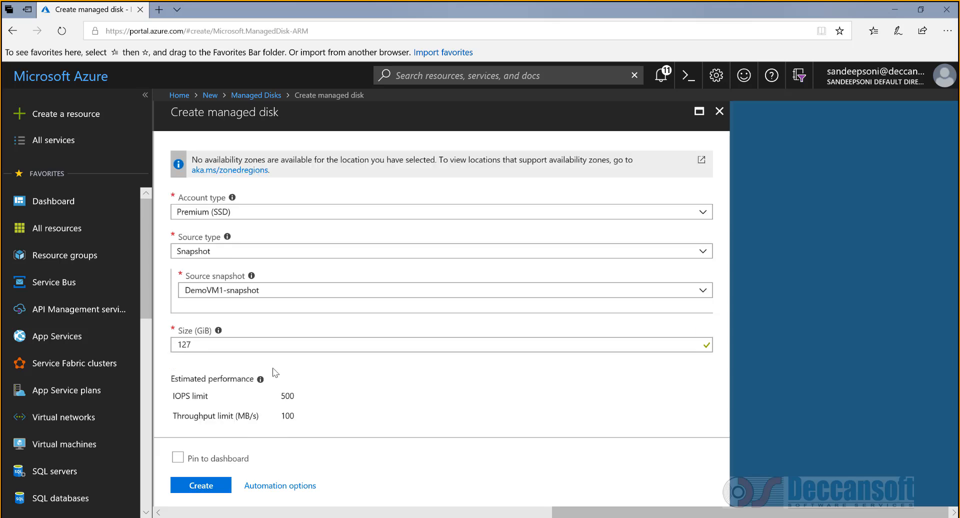
Compare the disk's estimated performance for the Standard (HDD) and Premium (SSD) account types, ending on Premium (SSD)
{"action": "double_click", "coordinate": [183, 335]}
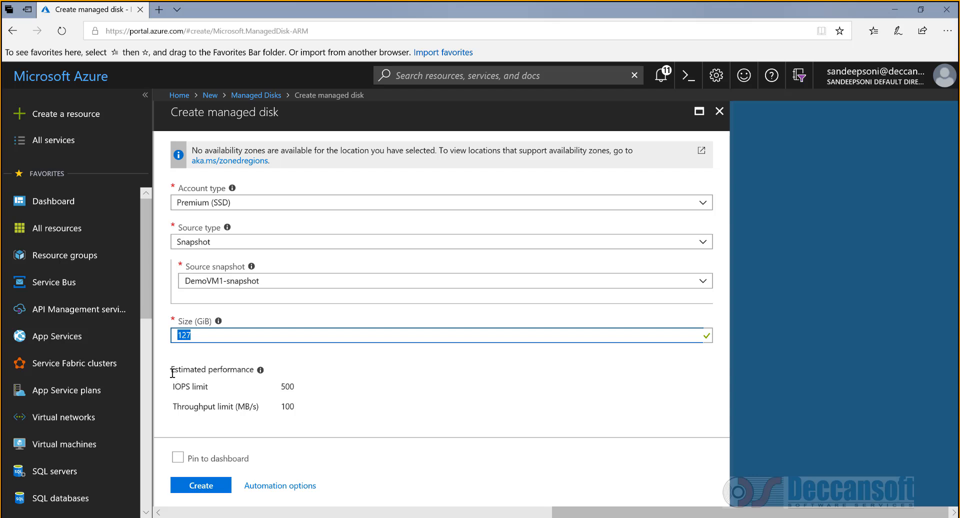
{"action": "mouse_move", "coordinate": [260, 371]}
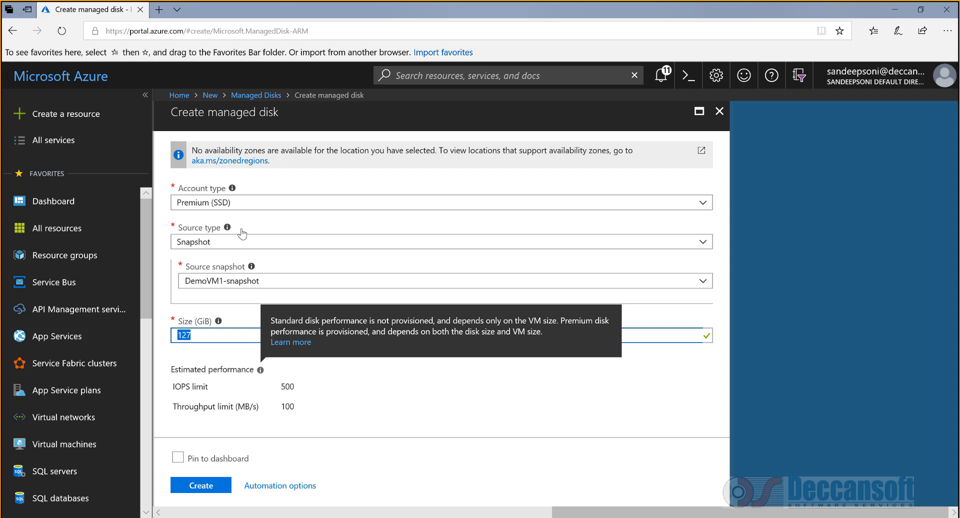
{"action": "left_click", "coordinate": [242, 204]}
{"action": "left_click", "coordinate": [243, 205]}
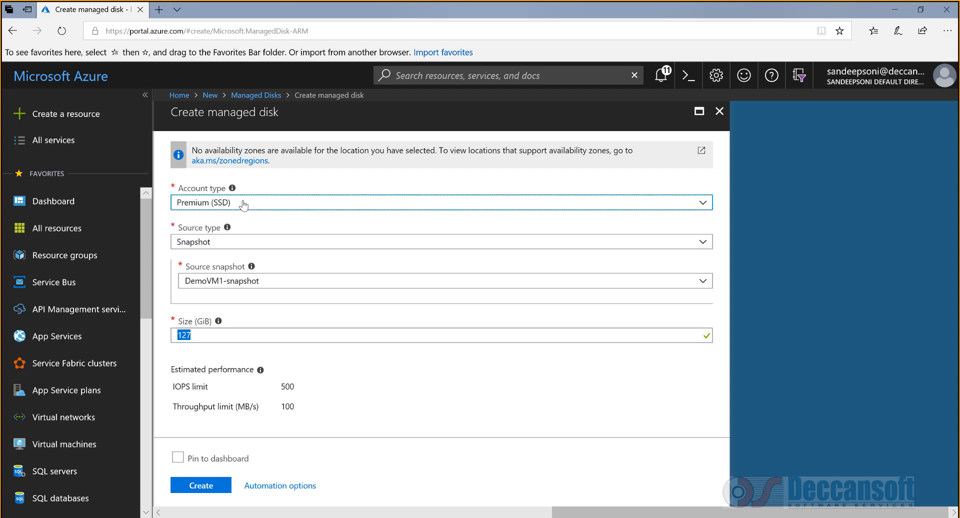
{"action": "left_click", "coordinate": [243, 205]}
{"action": "left_click", "coordinate": [223, 224]}
{"action": "left_click", "coordinate": [235, 207]}
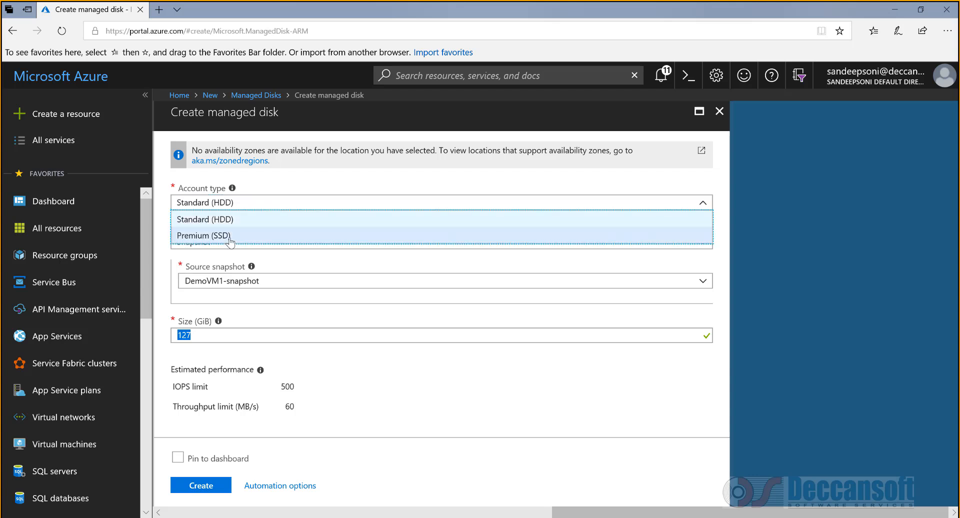
{"action": "left_click", "coordinate": [229, 239]}
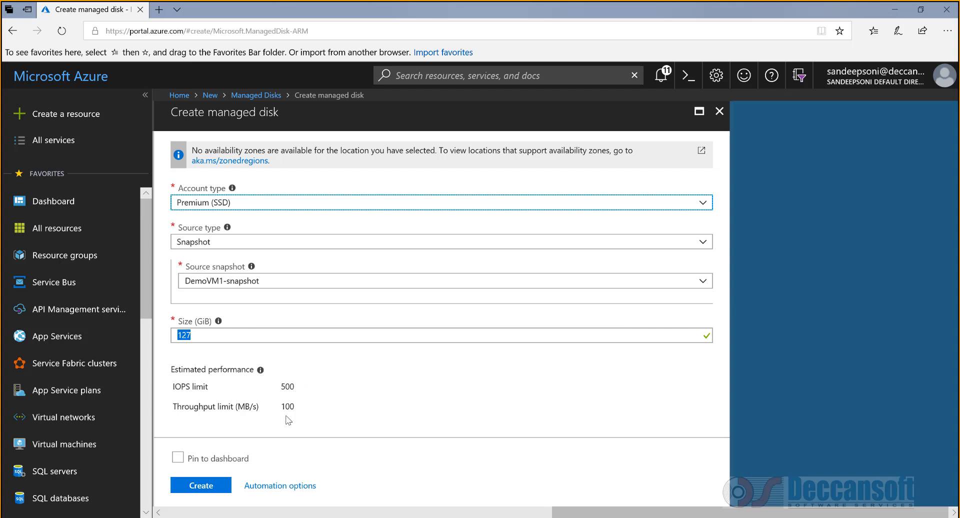
Create the managed disk and open DemoVM1-managedDisk from the DemoRG resource group
{"action": "left_click", "coordinate": [214, 492]}
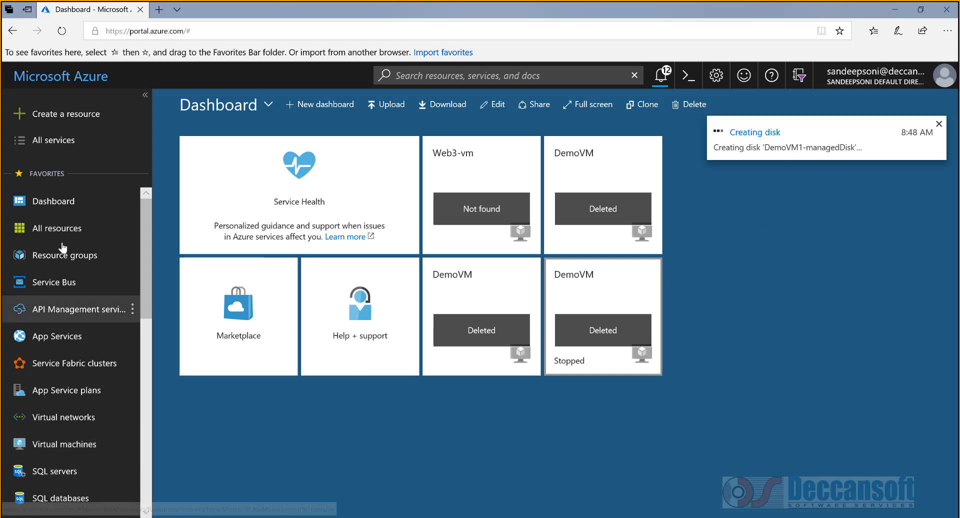
{"action": "left_click", "coordinate": [69, 258]}
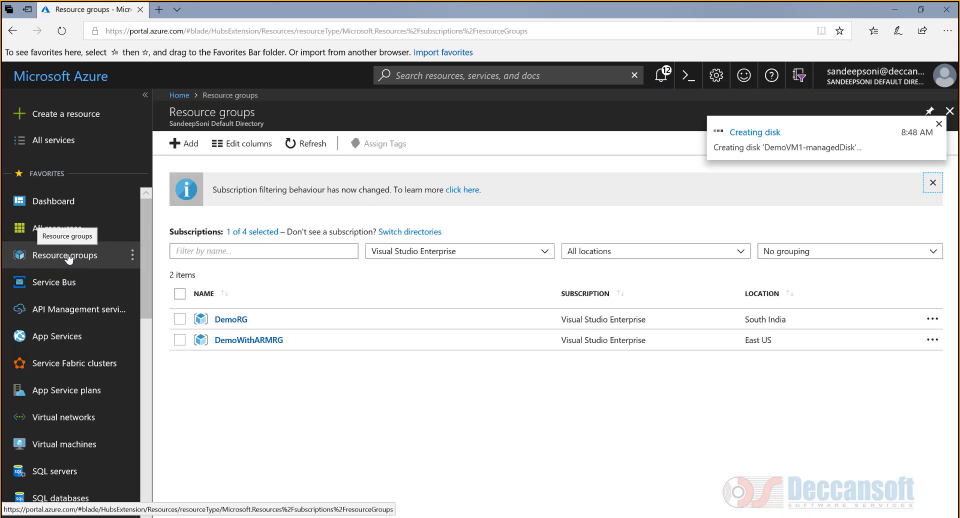
{"action": "left_click", "coordinate": [230, 322]}
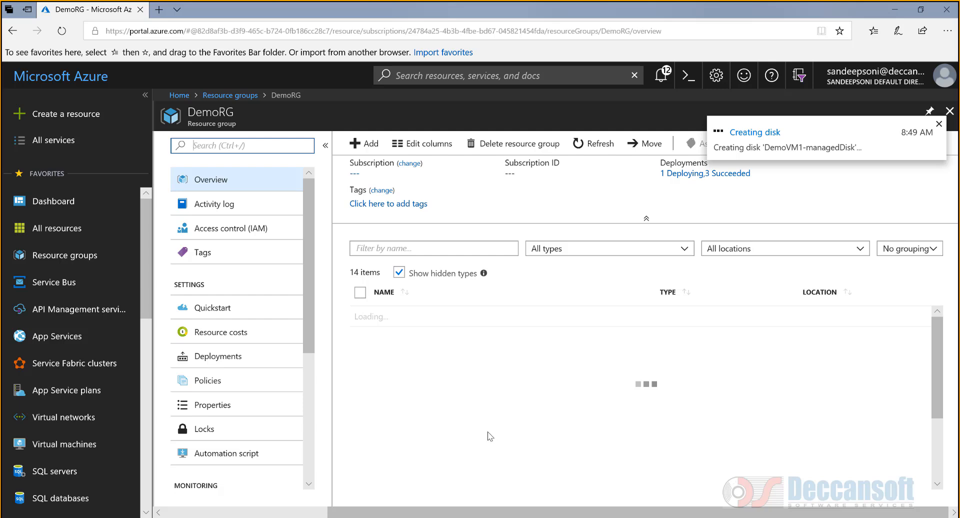
{"action": "scroll", "coordinate": [487, 431], "scroll_direction": "down", "scroll_amount": 1}
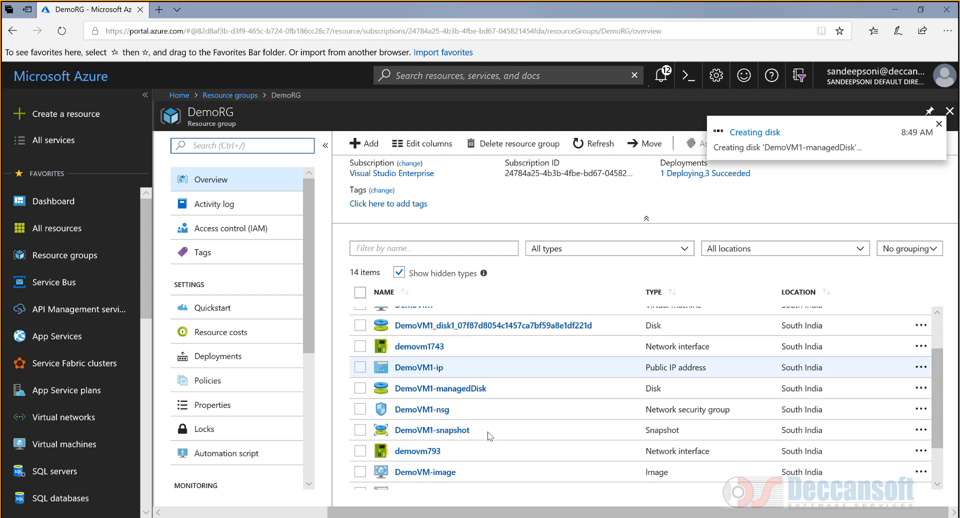
{"action": "left_click", "coordinate": [428, 395]}
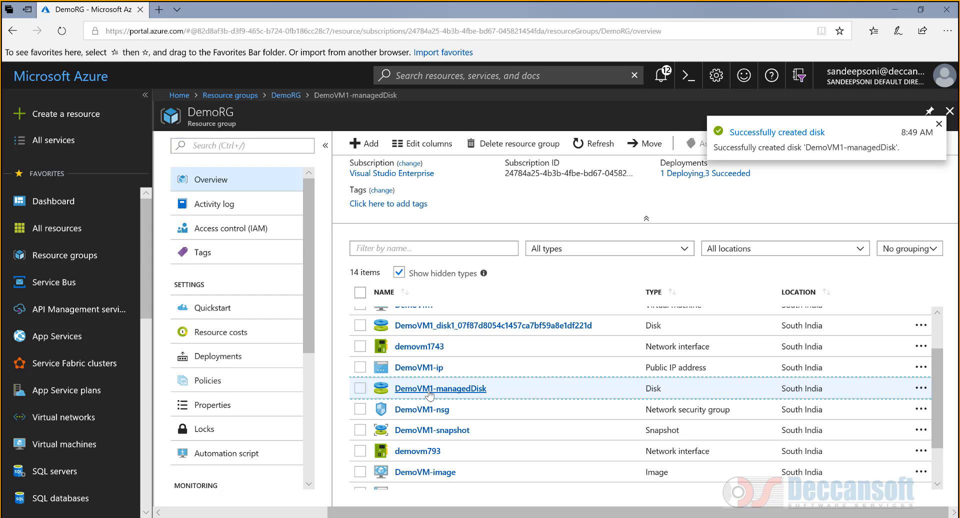